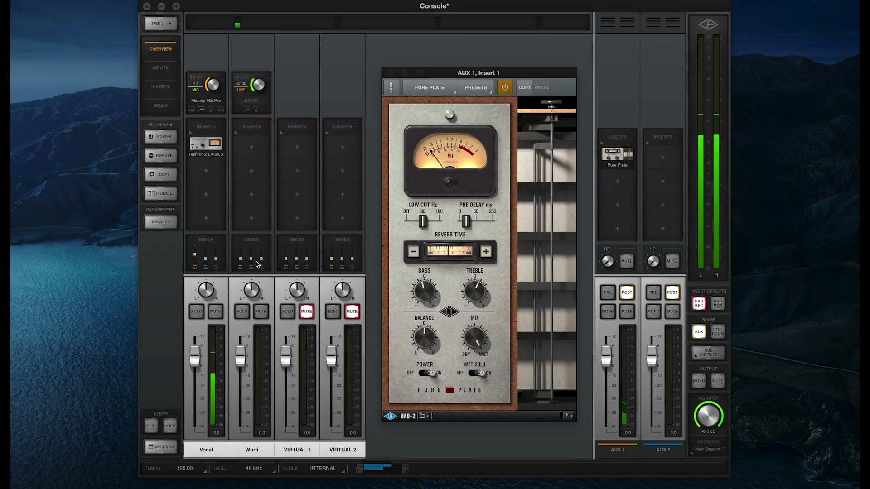
- Raise the Wurli channel's AUX 1 send to about -19.2 dB, feeding the Pure Plate reverb
{"action": "left_click", "coordinate": [251, 256]}
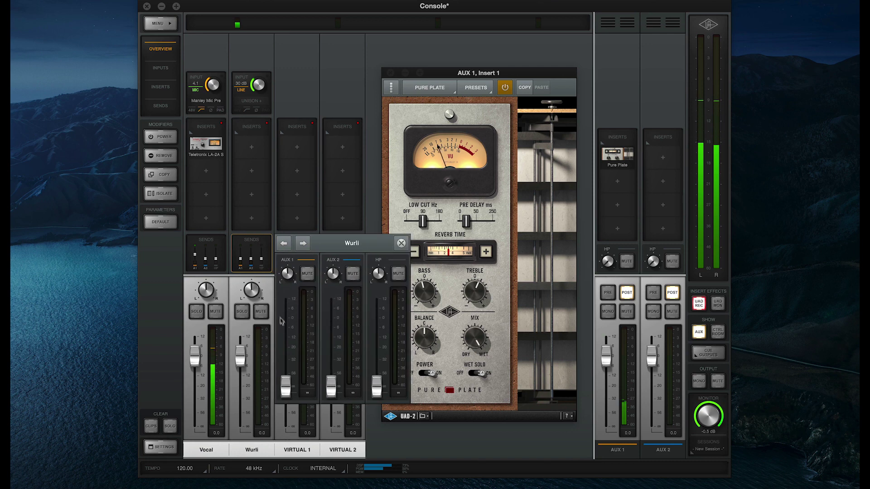
{"action": "left_click_drag", "start_coordinate": [285, 384], "coordinate": [285, 346]}
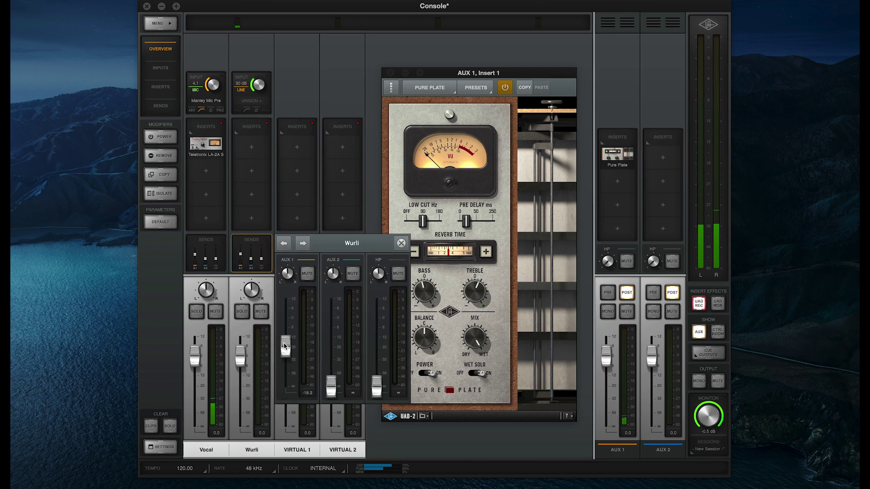
{"action": "left_click", "coordinate": [401, 244]}
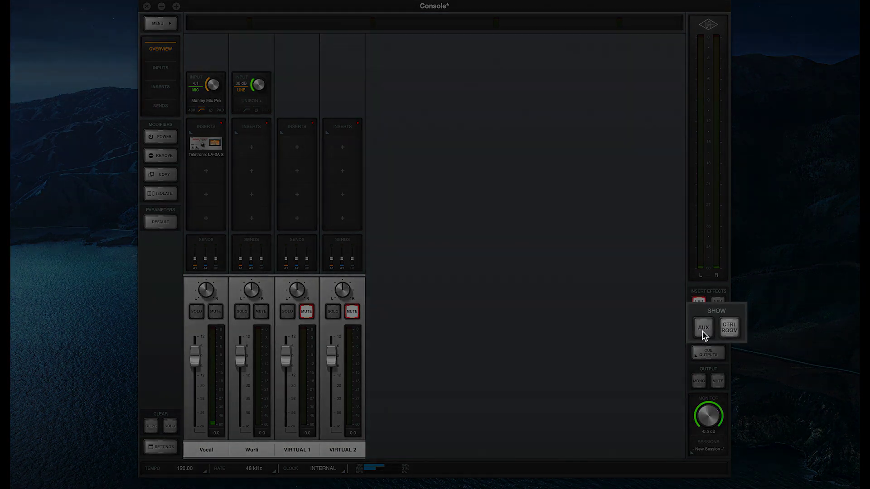
- Show the AUX 1 and AUX 2 return channels next to the input channels
{"action": "left_click", "coordinate": [700, 331]}
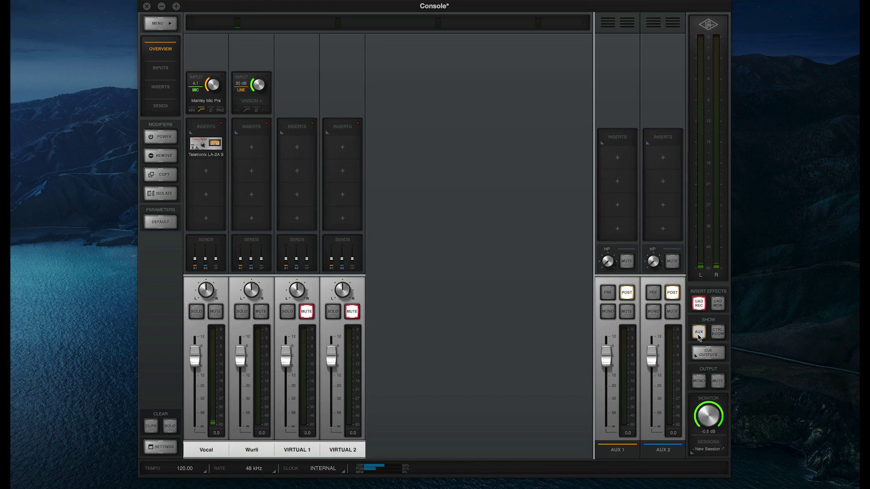
- Load Pure Plate from REVERB & ROOM onto AUX 1's first insert and slightly lengthen its pre-delay
{"action": "left_click", "coordinate": [620, 168]}
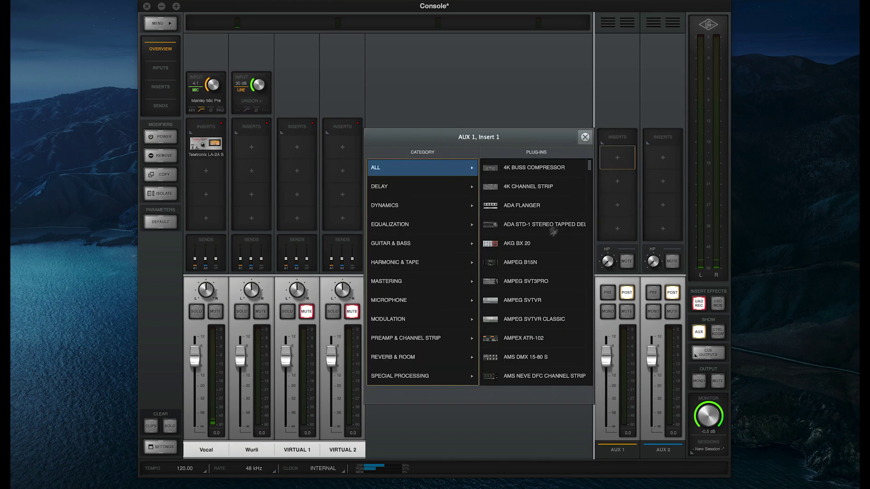
{"action": "left_click", "coordinate": [444, 357]}
{"action": "scroll", "coordinate": [563, 348], "scroll_direction": "down", "scroll_amount": 3}
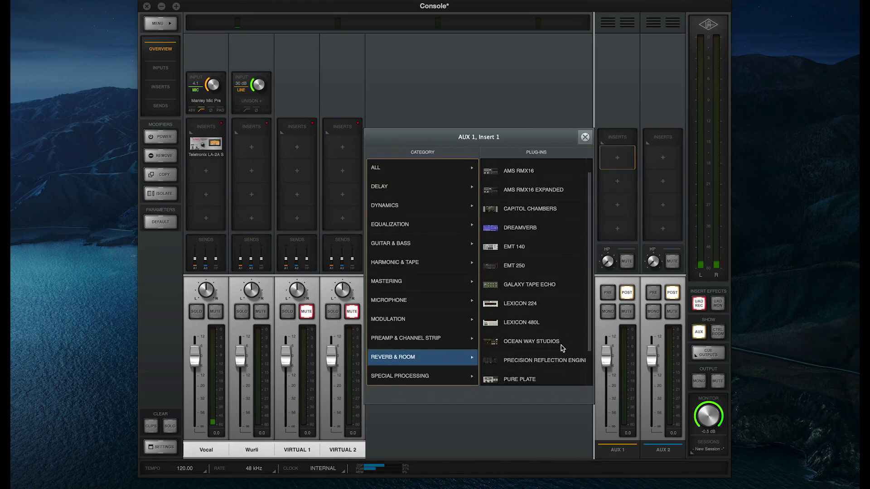
{"action": "left_click", "coordinate": [543, 339]}
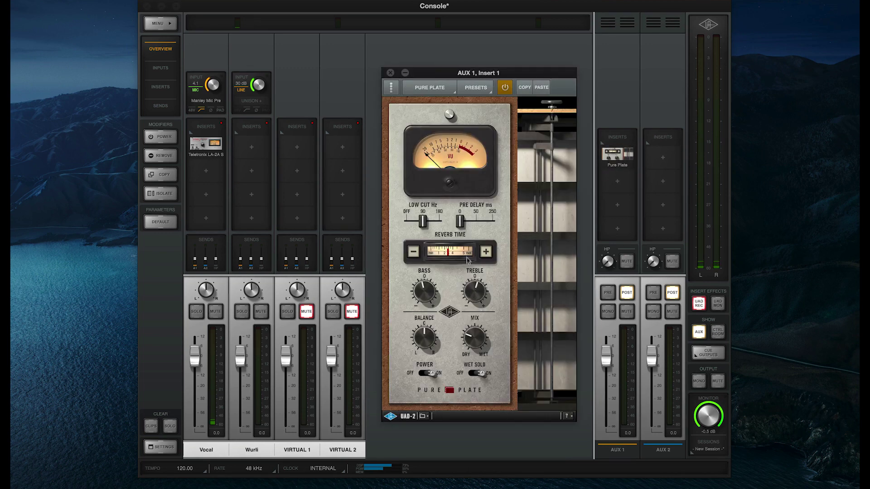
{"action": "left_click_drag", "start_coordinate": [460, 223], "coordinate": [464, 224]}
- Set the Vocal channel's AUX 1 send to about -25.6 dB
{"action": "left_click", "coordinate": [206, 252]}
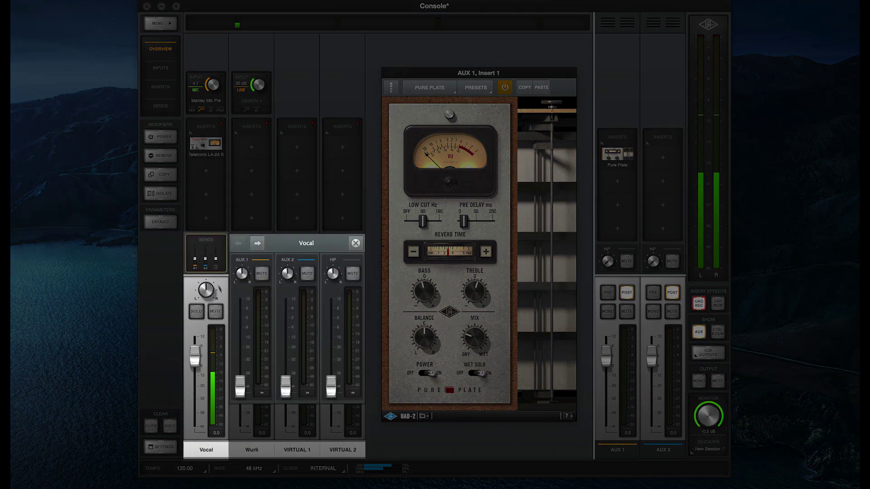
{"action": "left_click_drag", "start_coordinate": [240, 387], "coordinate": [236, 356]}
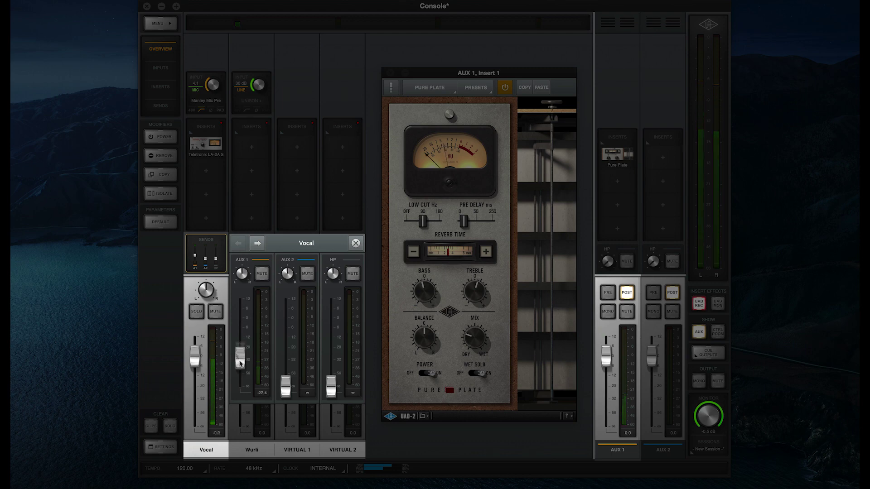
{"action": "left_click_drag", "start_coordinate": [236, 355], "coordinate": [240, 387]}
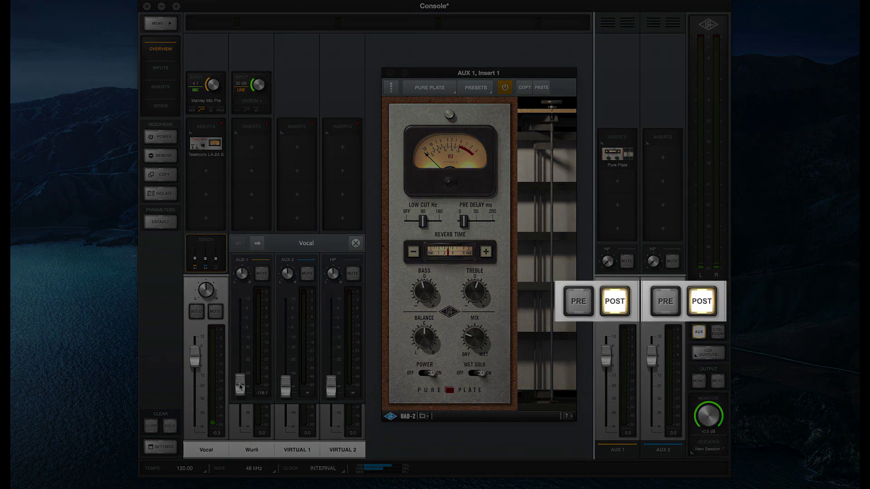
{"action": "left_click_drag", "start_coordinate": [240, 386], "coordinate": [240, 353]}
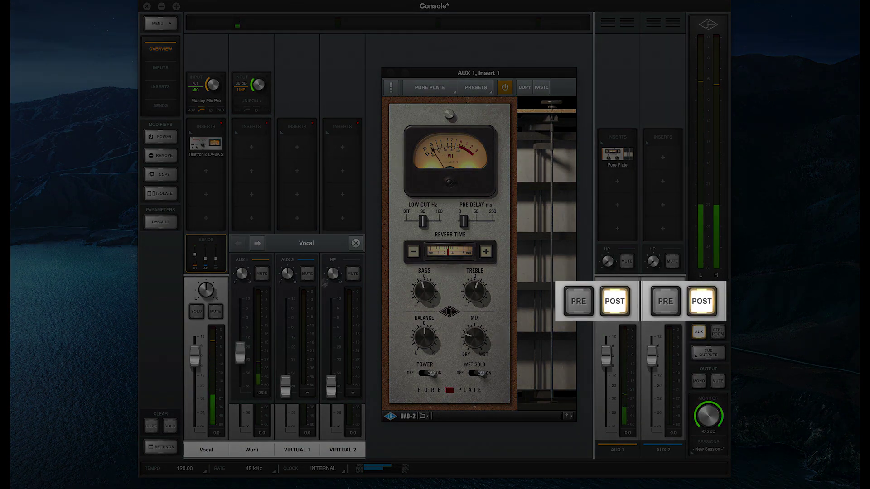
{"action": "left_click", "coordinate": [355, 244]}
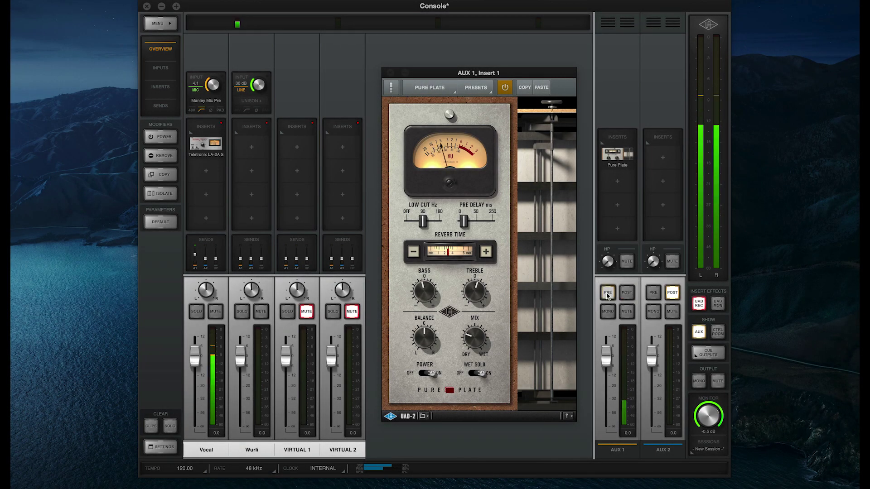
- Test AUX 1 pre-fader sends against the Vocal fader and mute, then return AUX 1 to post-fader
{"action": "left_click", "coordinate": [608, 293]}
{"action": "mouse_move", "coordinate": [195, 357]}
{"action": "left_mouse_down"}
{"action": "mouse_move", "coordinate": [194, 445]}
{"action": "mouse_move", "coordinate": [199, 356]}
{"action": "left_mouse_up"}
{"action": "left_click", "coordinate": [214, 311]}
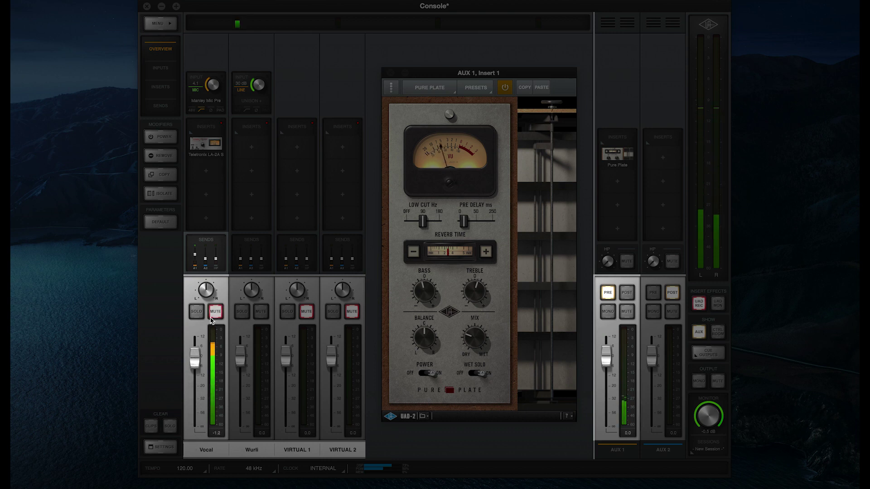
{"action": "left_click", "coordinate": [215, 312]}
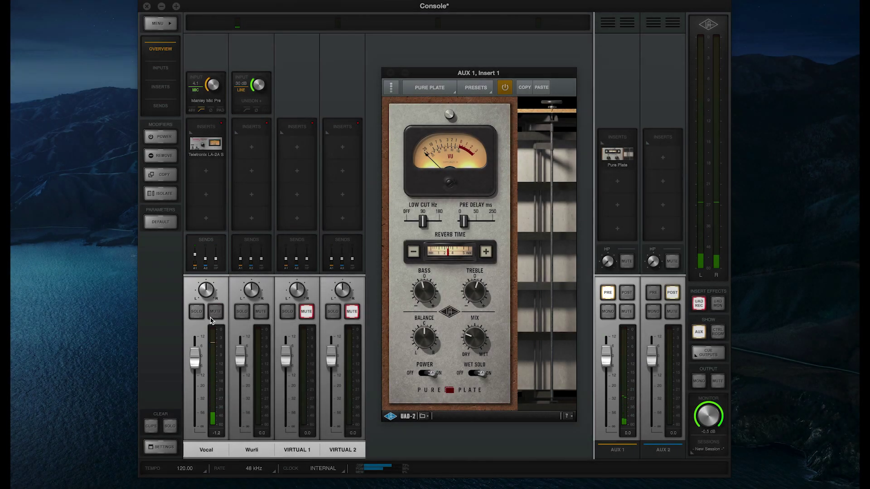
{"action": "left_click", "coordinate": [626, 293]}
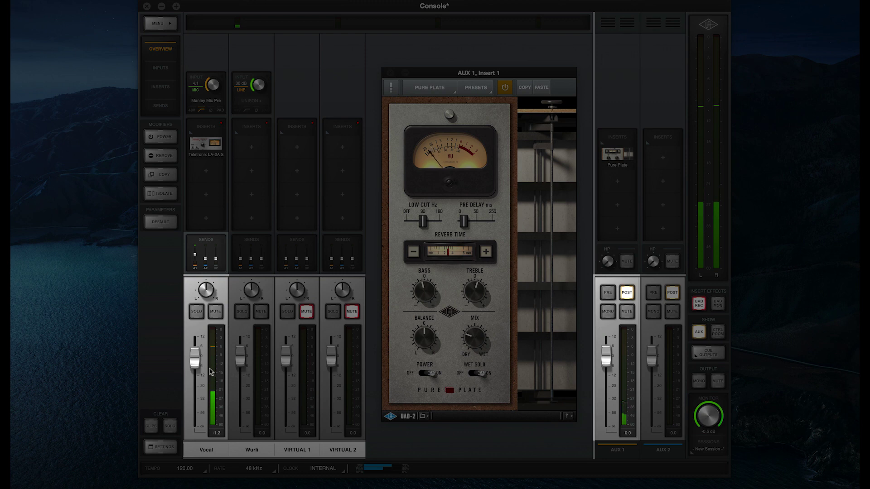
- Pull the Vocal fader fully down, toggle its mute, and drop its AUX 1 send to -119.1
{"action": "mouse_move", "coordinate": [195, 358]}
{"action": "left_mouse_down"}
{"action": "mouse_move", "coordinate": [194, 428]}
{"action": "mouse_move", "coordinate": [187, 366]}
{"action": "left_mouse_up"}
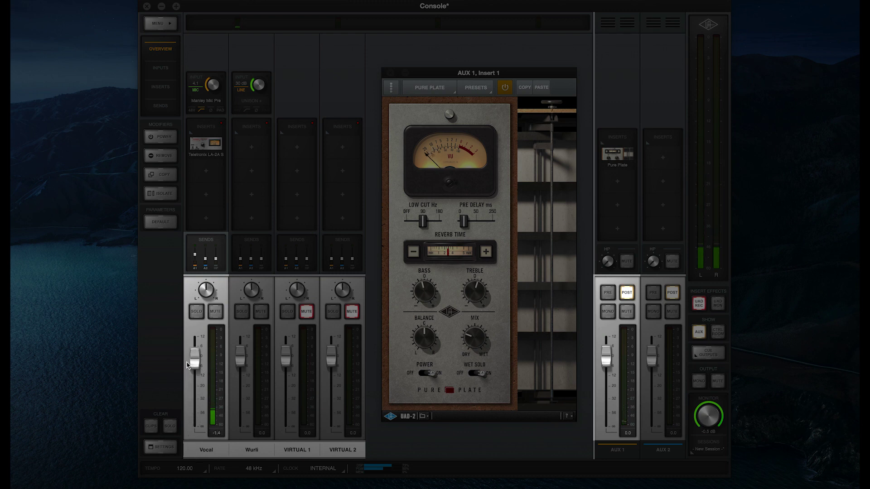
{"action": "left_click", "coordinate": [217, 312]}
{"action": "left_click", "coordinate": [215, 312]}
{"action": "left_click", "coordinate": [205, 253]}
{"action": "left_click_drag", "start_coordinate": [240, 371], "coordinate": [240, 387]}
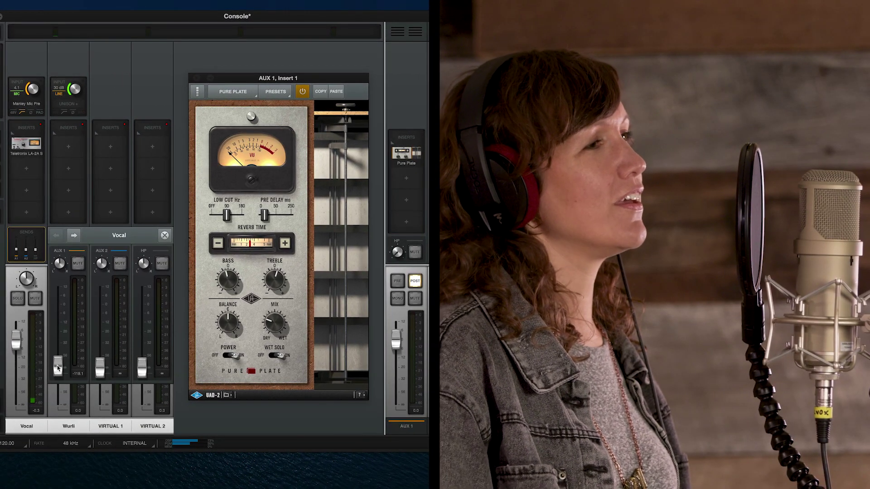
- Bring the Vocal's AUX 1 send up to about -26.5 dB while the singer performs
{"action": "left_click_drag", "start_coordinate": [57, 368], "coordinate": [55, 339]}
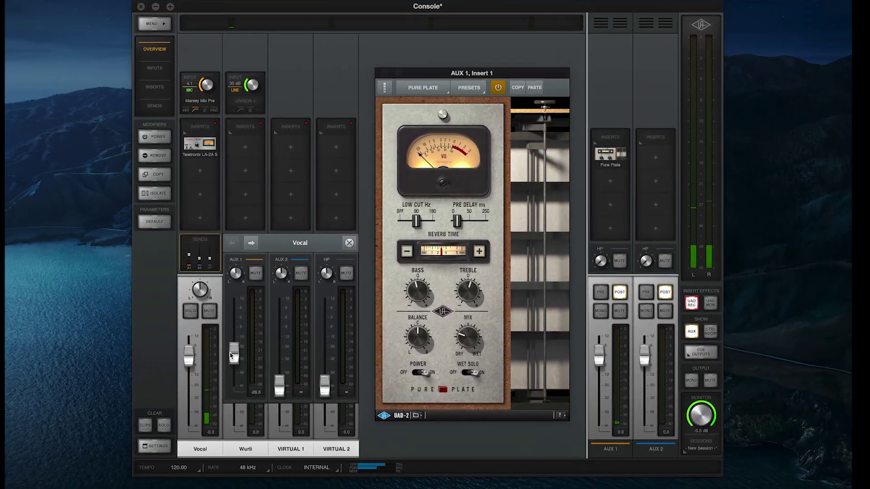
{"action": "left_click", "coordinate": [458, 223]}
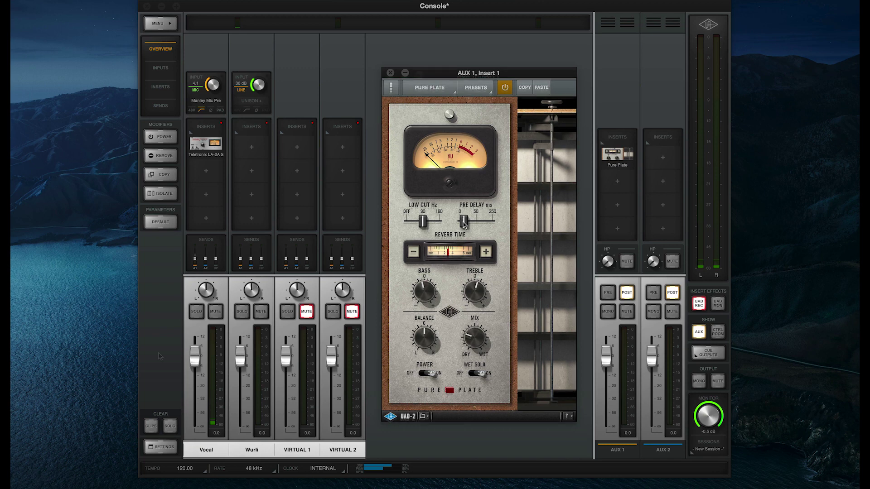
- Check the Console settings' I/O matrix, where AUX1 L/R arrive on inputs 7 and 8
{"action": "left_click", "coordinate": [159, 357]}
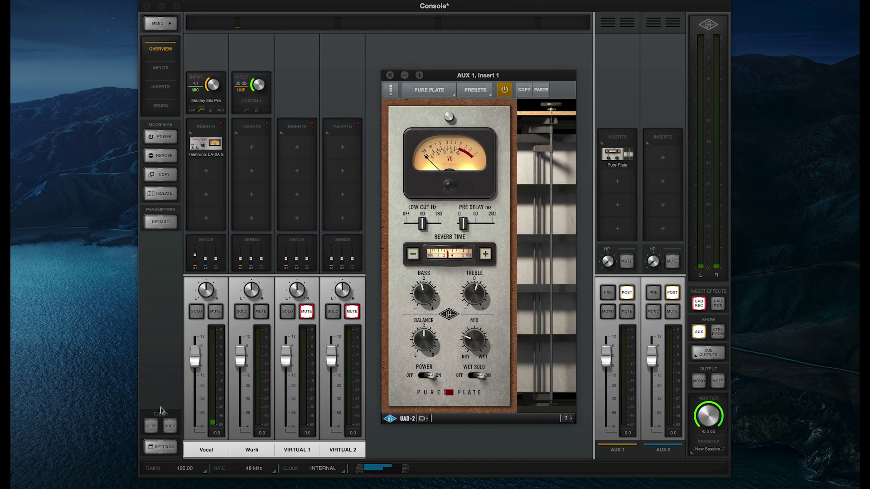
{"action": "left_click", "coordinate": [161, 447]}
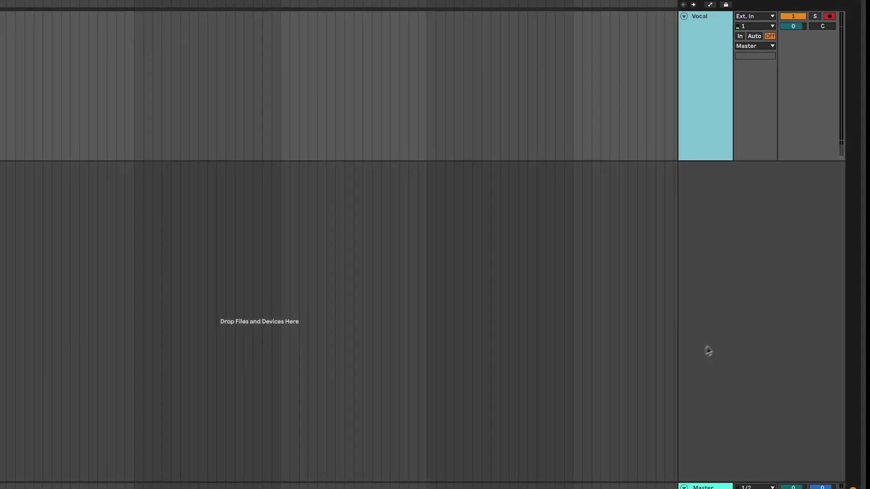
- Insert a second audio track in Live with its input set to channels 7/8
{"action": "right_click", "coordinate": [710, 348]}
{"action": "left_click", "coordinate": [721, 352]}
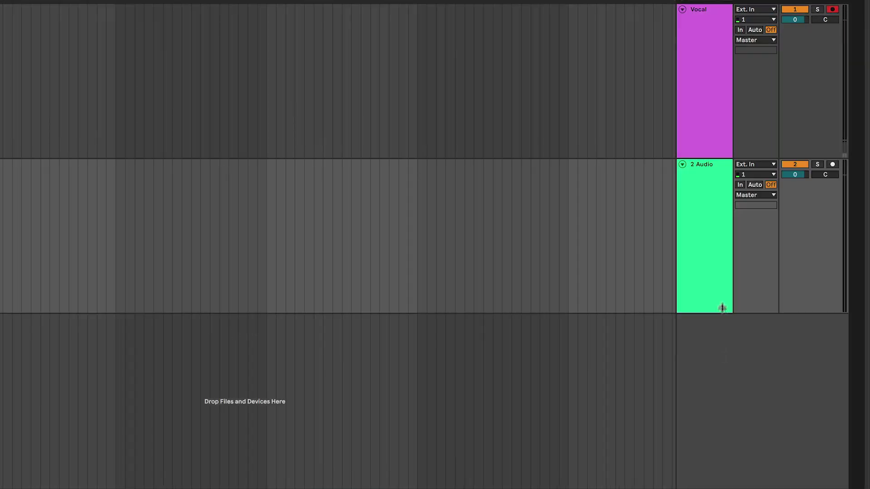
{"action": "left_click", "coordinate": [749, 175]}
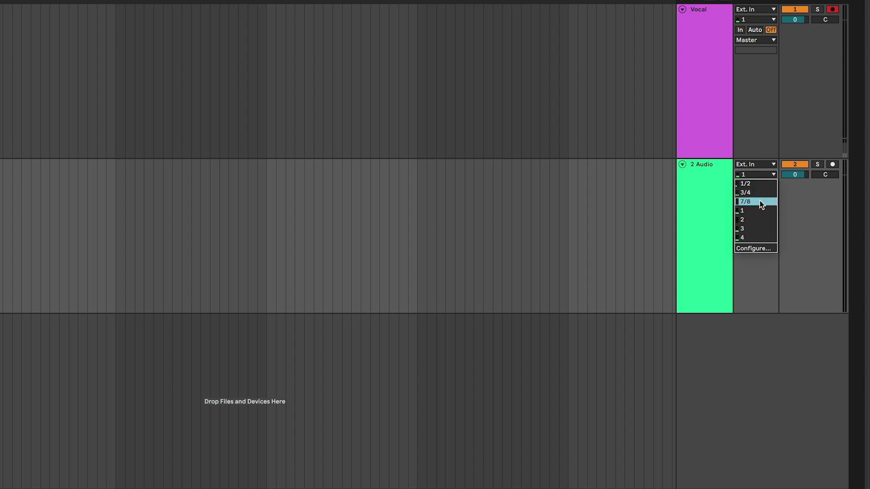
{"action": "left_click", "coordinate": [761, 203]}
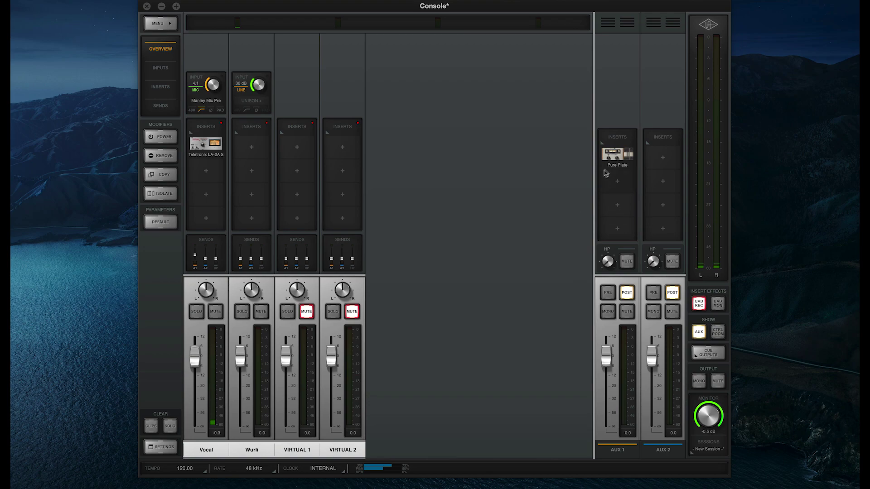
- Open AUX 1's Pure Plate and use Copy Settings from the UAD-2 menu
{"action": "left_click", "coordinate": [617, 155]}
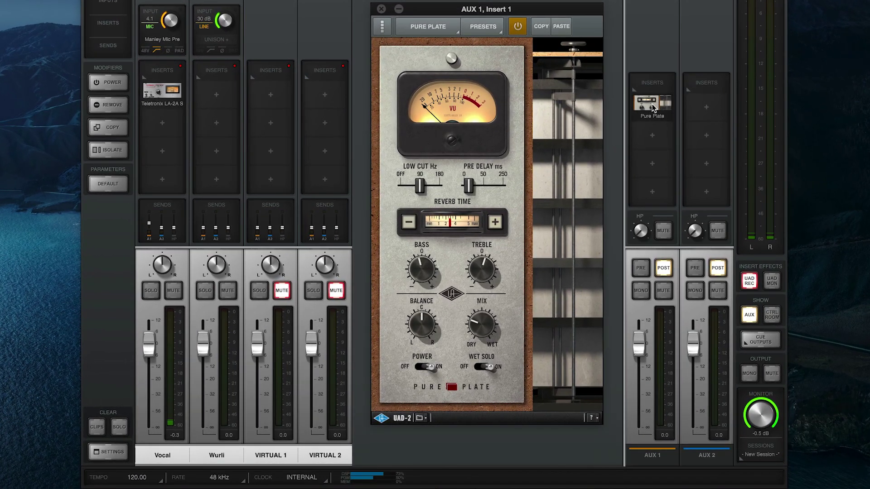
{"action": "left_click", "coordinate": [420, 418]}
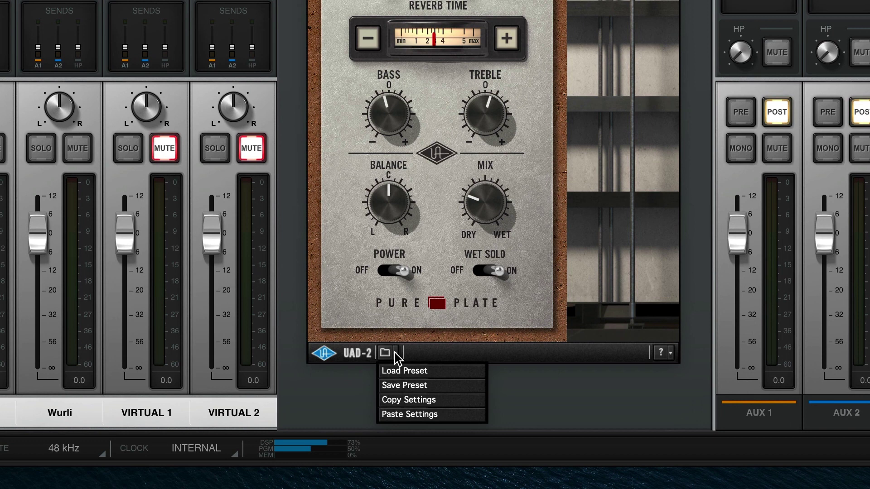
{"action": "left_click", "coordinate": [449, 401]}
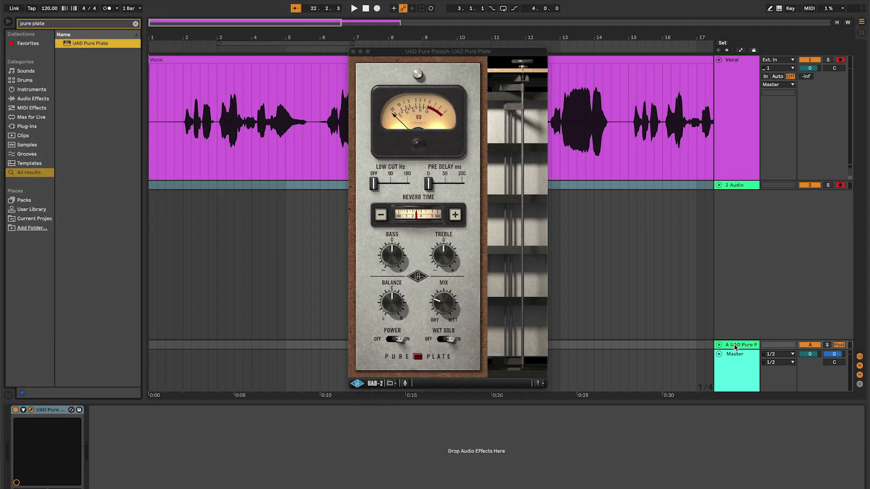
- Paste the copied Console settings into the UAD Pure Plate on Live's return track A
{"action": "left_click", "coordinate": [395, 385]}
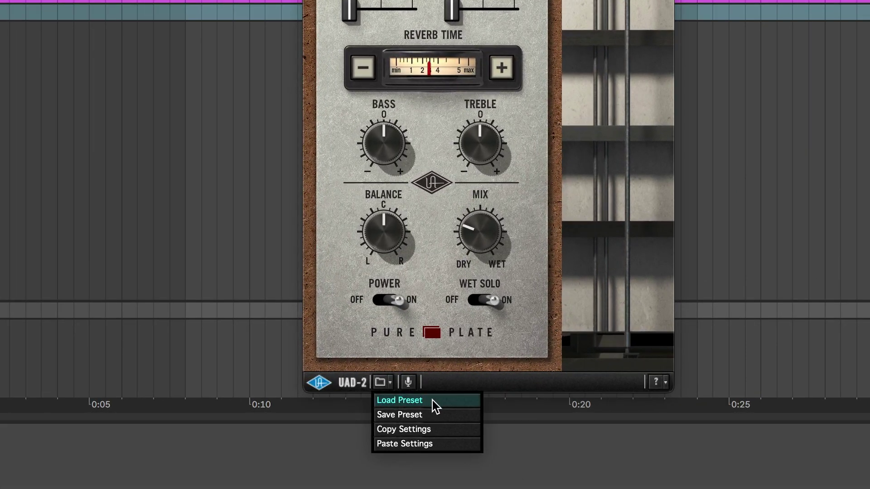
{"action": "left_click", "coordinate": [437, 444]}
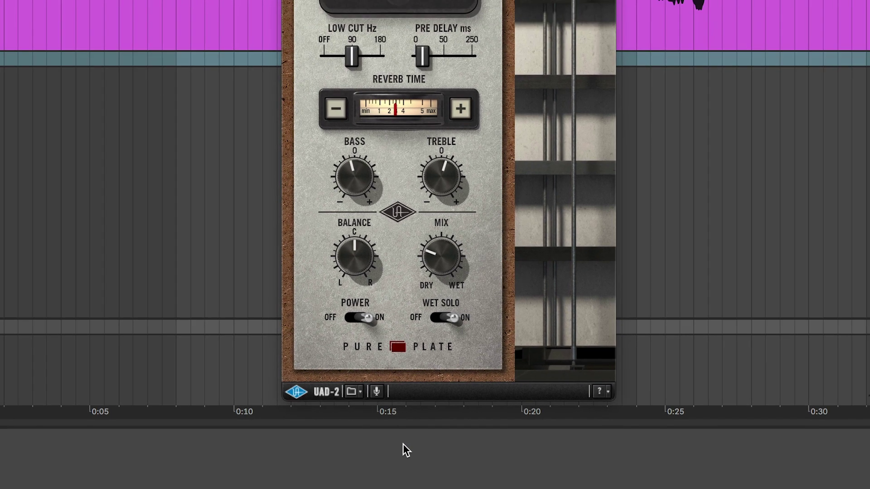